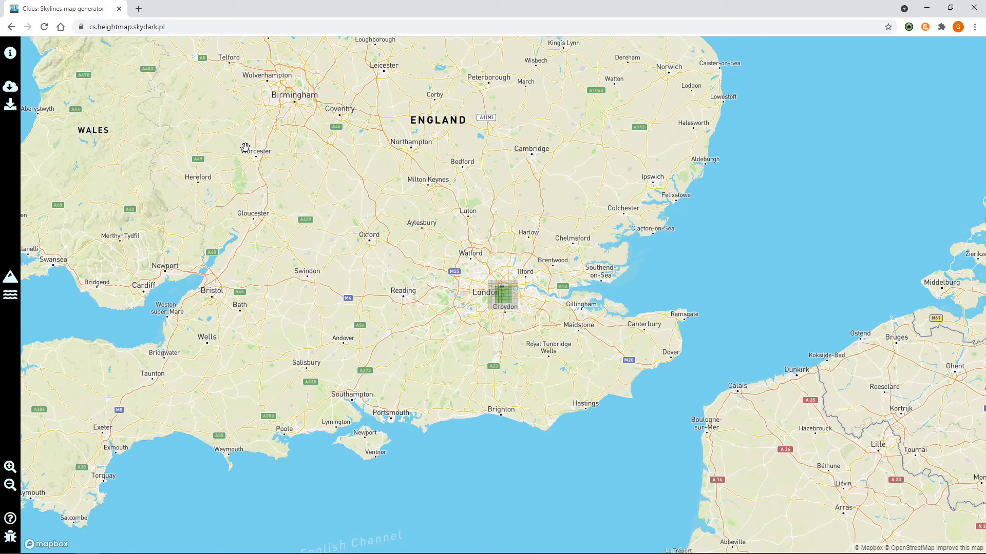
- Position the map grid just southeast of Caernarfon and download the area as heightmap.png into the TerrainHeightMap project's Assets folder
{"action": "left_click", "coordinate": [245, 147]}
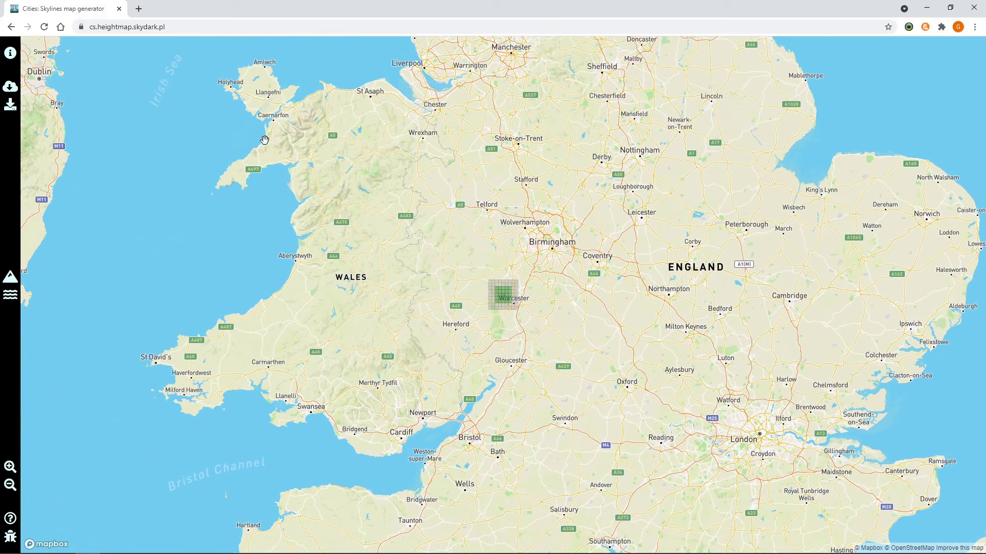
{"action": "left_click", "coordinate": [299, 127]}
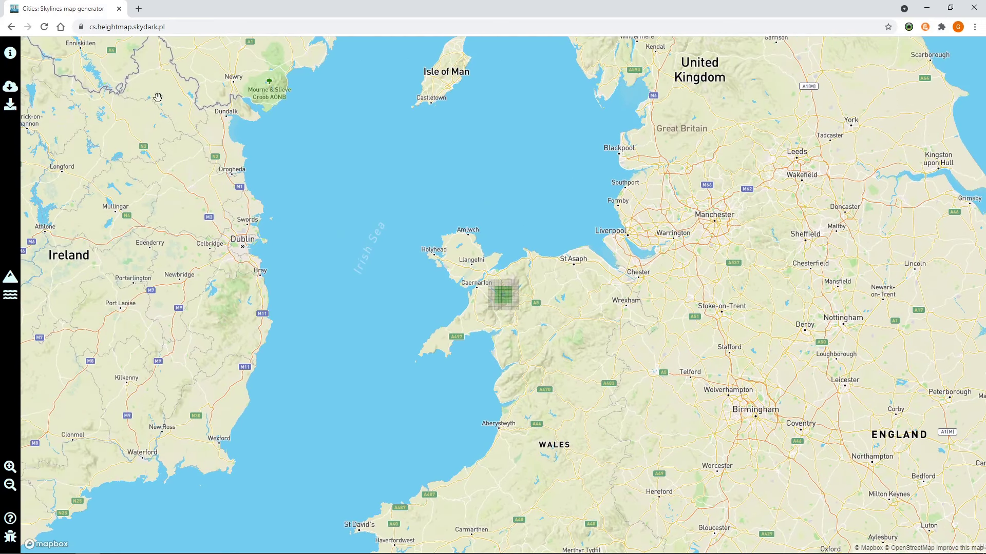
{"action": "left_click", "coordinate": [10, 53]}
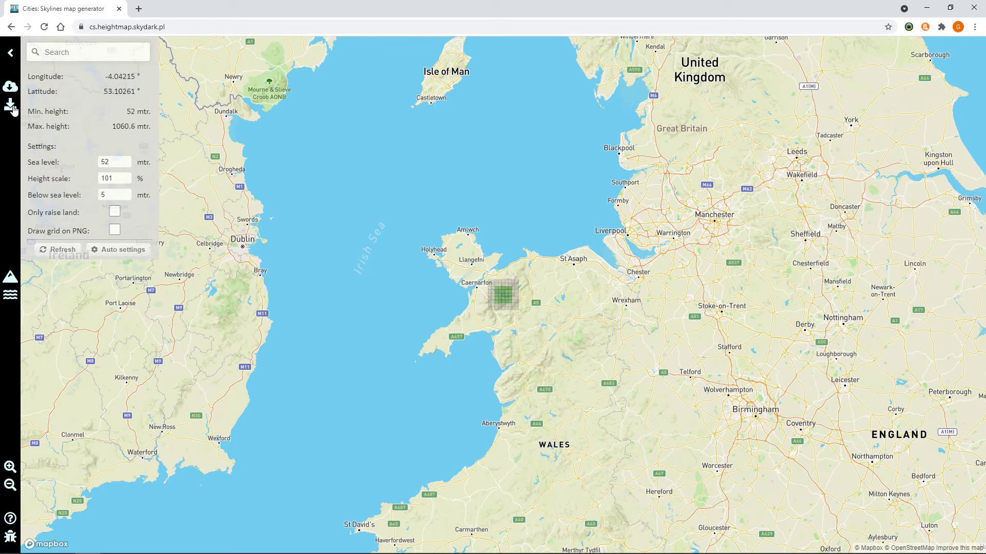
{"action": "left_click", "coordinate": [12, 106]}
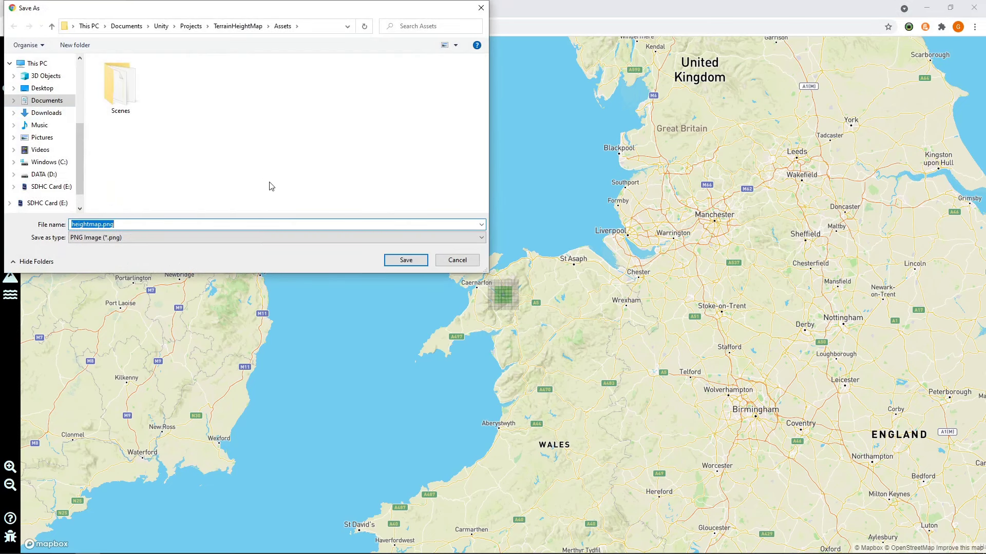
{"action": "left_click", "coordinate": [406, 260]}
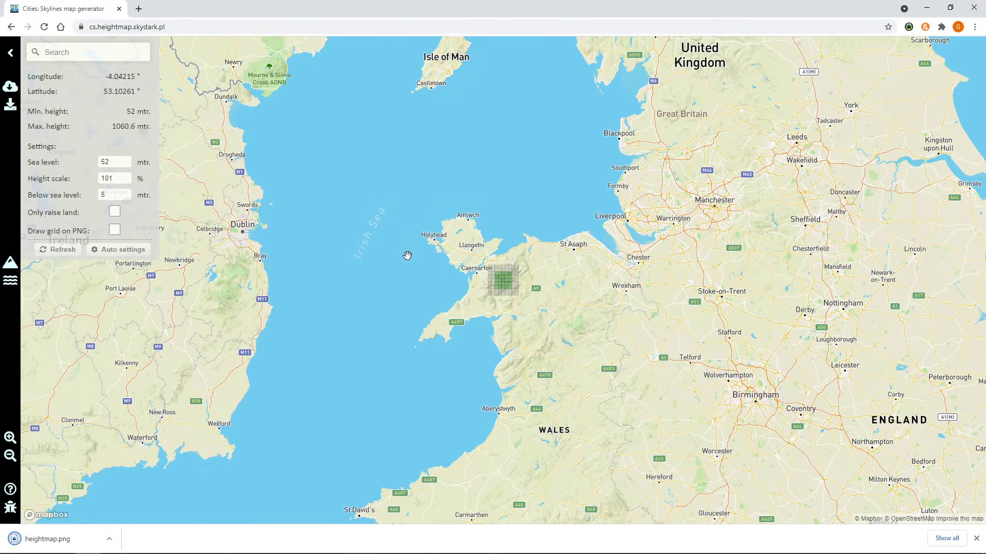
- Switch to Unity and list the Unity Registry packages in the Package Manager
{"action": "key", "text": "alt+Tab"}
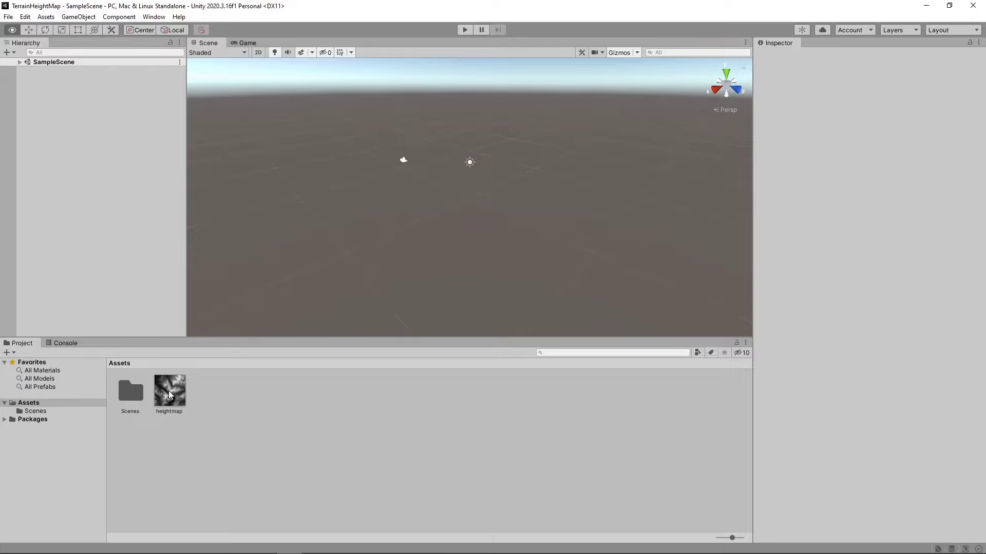
{"action": "left_click", "coordinate": [154, 17]}
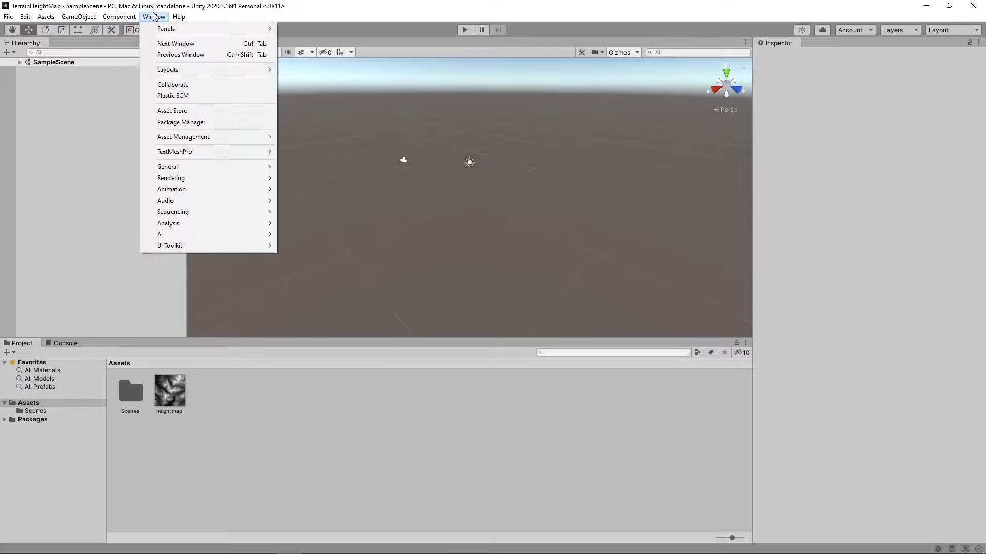
{"action": "left_click", "coordinate": [165, 122]}
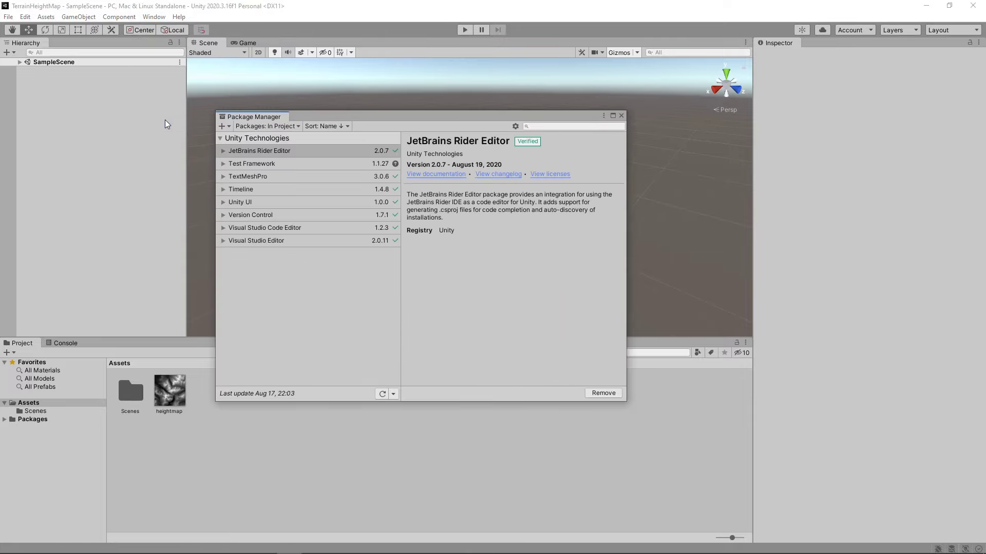
{"action": "left_click", "coordinate": [246, 129]}
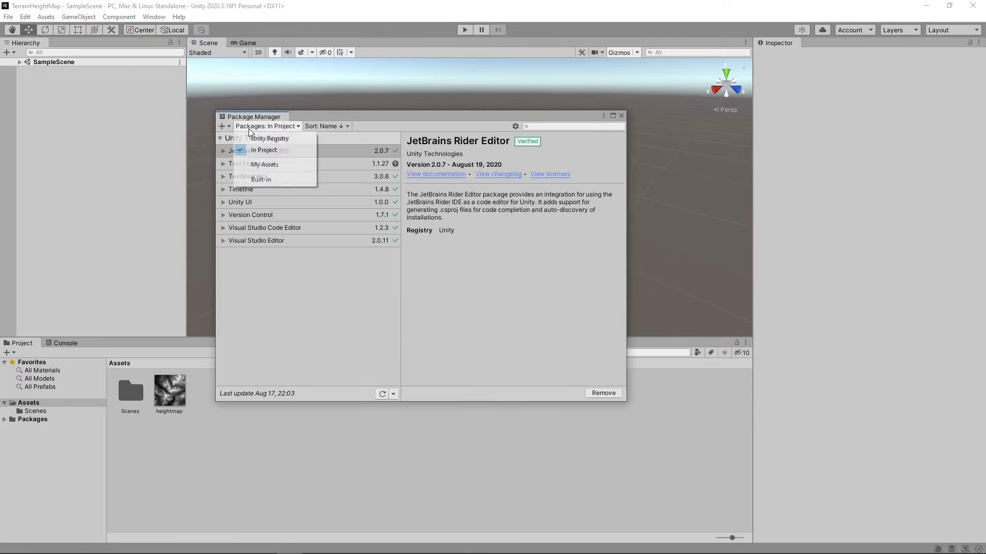
{"action": "left_click", "coordinate": [254, 138]}
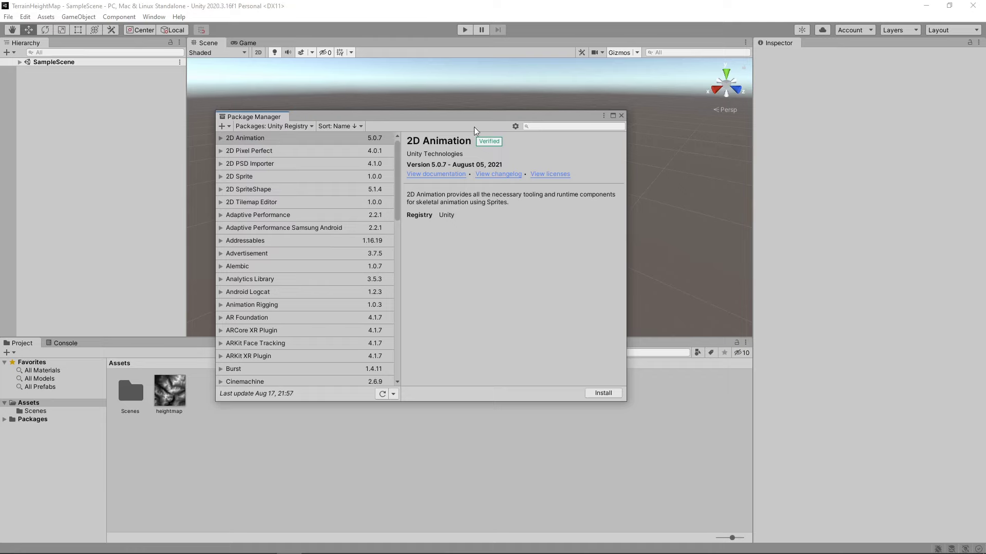
- Enable preview packages in the Package Manager's advanced project settings and accept the notice about them
{"action": "left_click", "coordinate": [512, 127]}
{"action": "left_click", "coordinate": [524, 138]}
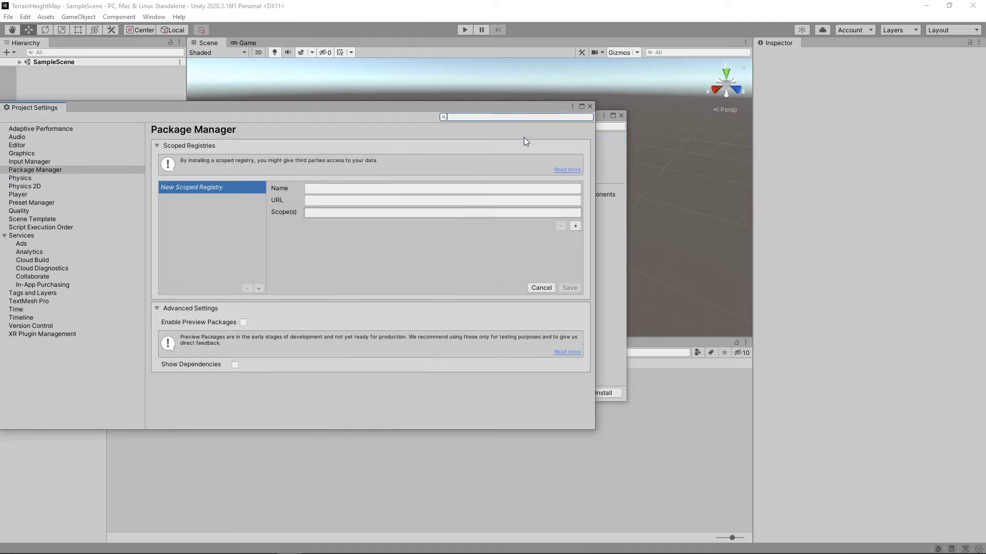
{"action": "left_click", "coordinate": [243, 322]}
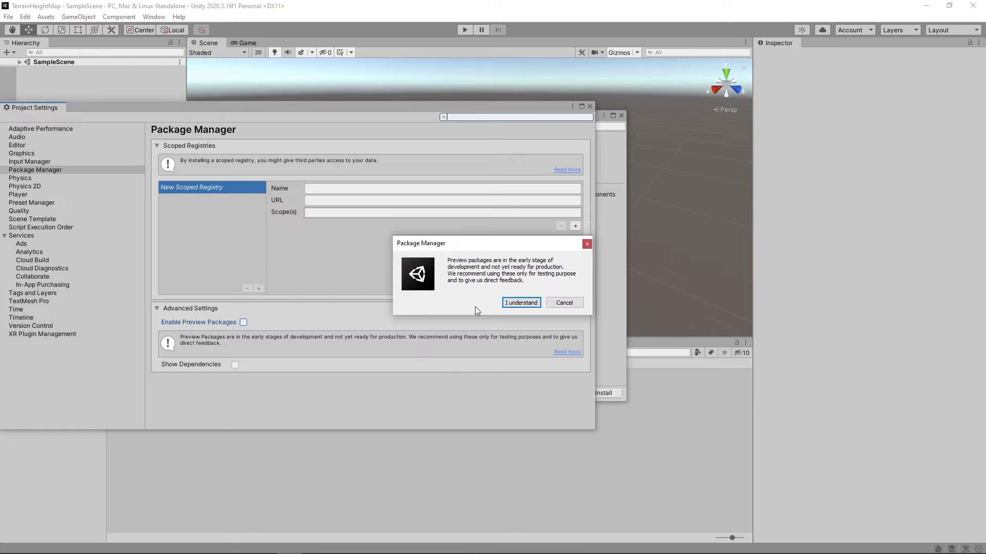
{"action": "left_click", "coordinate": [515, 304]}
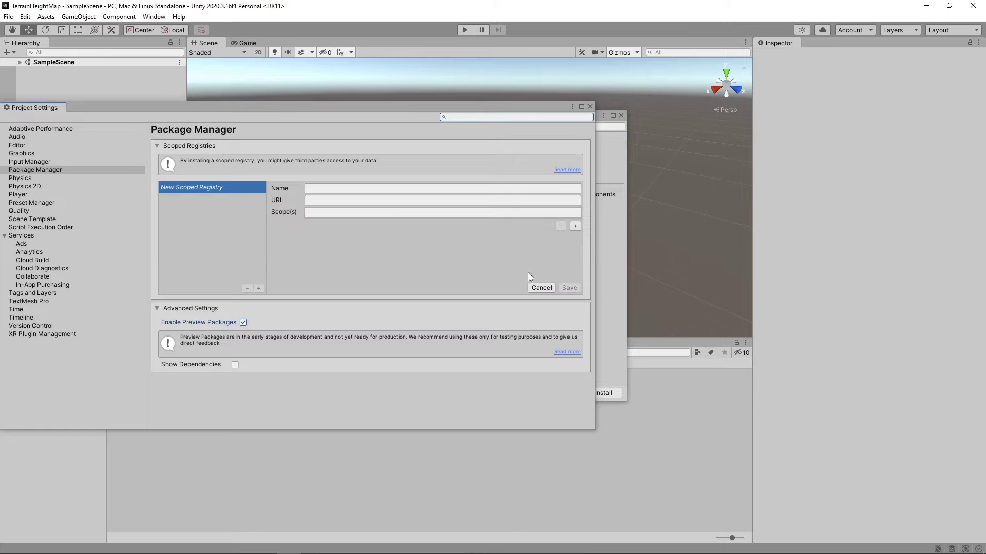
{"action": "left_click", "coordinate": [590, 106]}
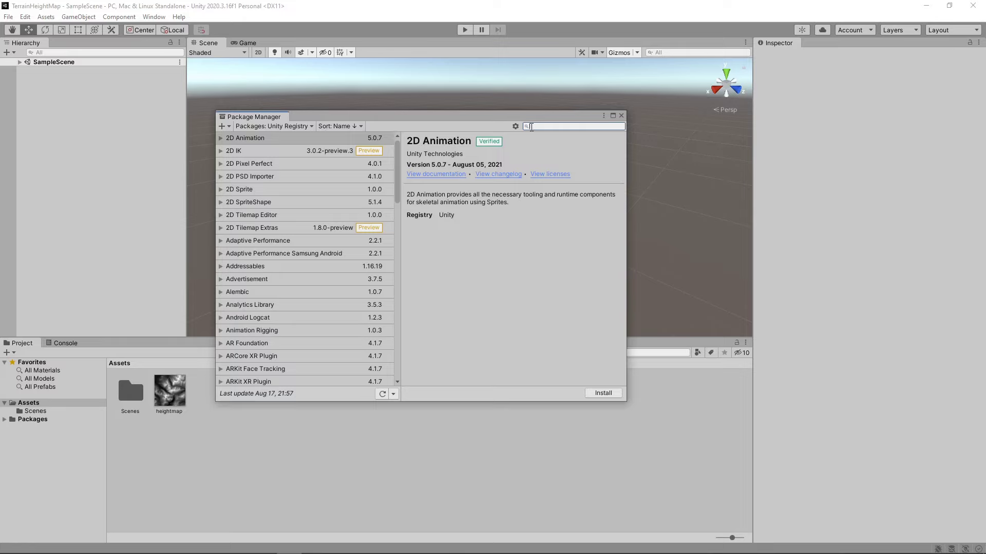
- Search the registry for "terrain tools", install the Terrain Tools package and close the Package Manager
{"action": "type", "text": "terrain tool"}
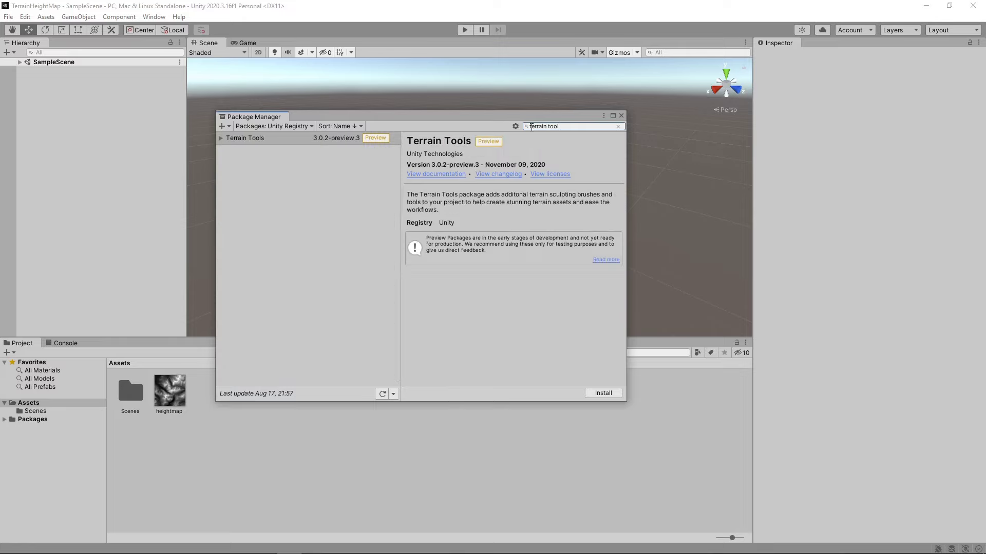
{"action": "type", "text": "s"}
{"action": "left_click", "coordinate": [597, 393]}
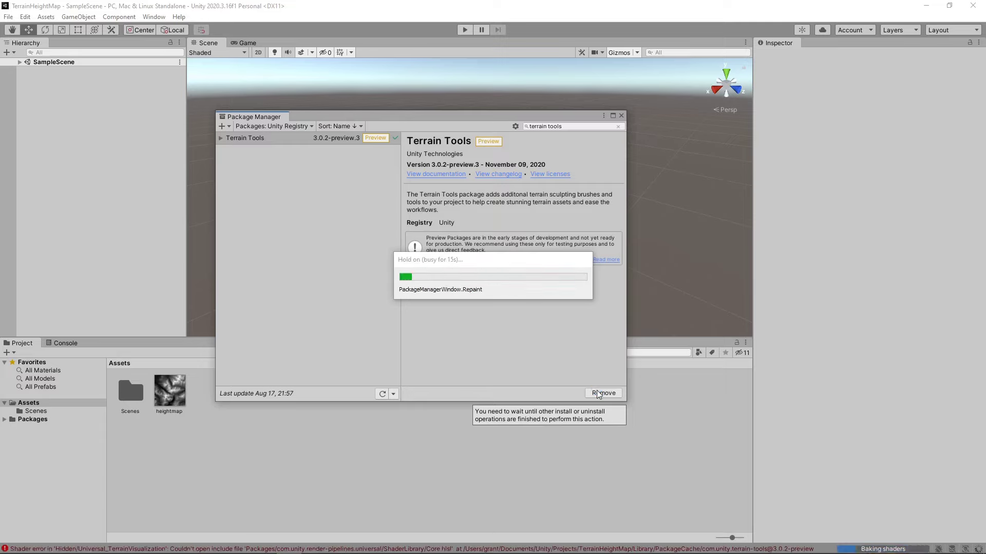
{"action": "left_click", "coordinate": [620, 116]}
- Enable heightmap import for a new terrain in the Terrain Toolbox and choose the heightmap texture as its source
{"action": "left_click", "coordinate": [153, 17]}
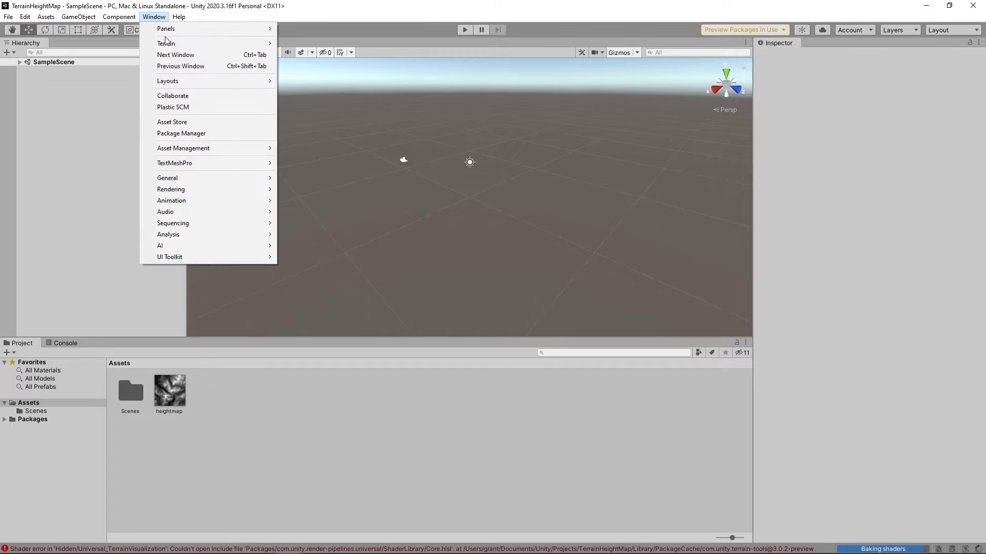
{"action": "mouse_move", "coordinate": [165, 43]}
{"action": "left_click", "coordinate": [290, 44]}
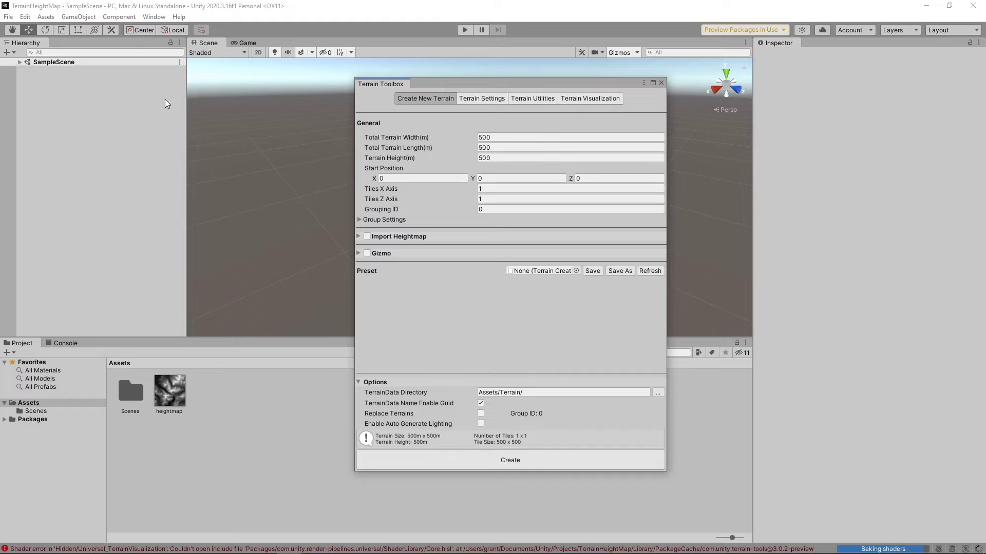
{"action": "left_click", "coordinate": [358, 237]}
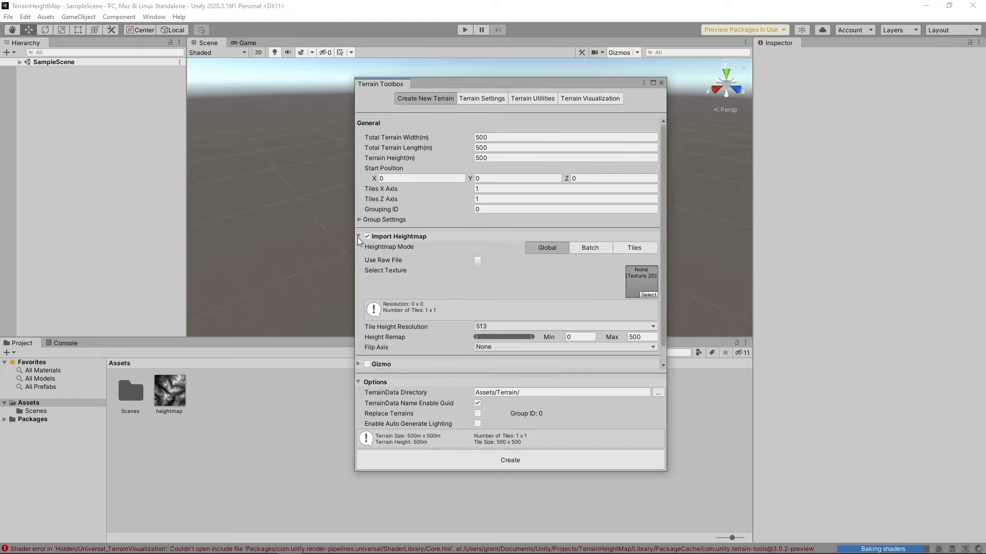
{"action": "left_click", "coordinate": [646, 295]}
{"action": "double_click", "coordinate": [713, 336]}
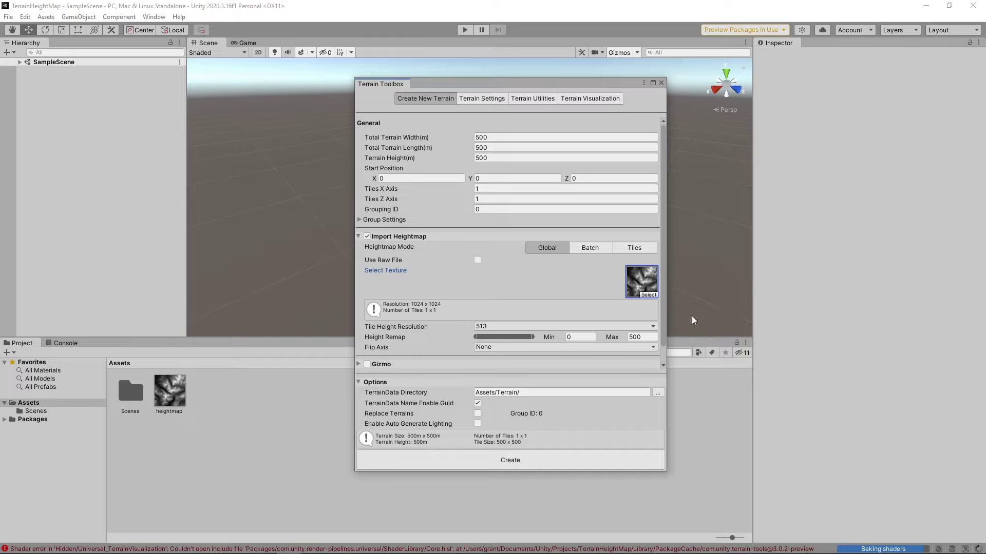
- Create the terrain with a total width and length of 18000 m and a height of 1061 m, then close the toolbox
{"action": "left_click", "coordinate": [506, 136]}
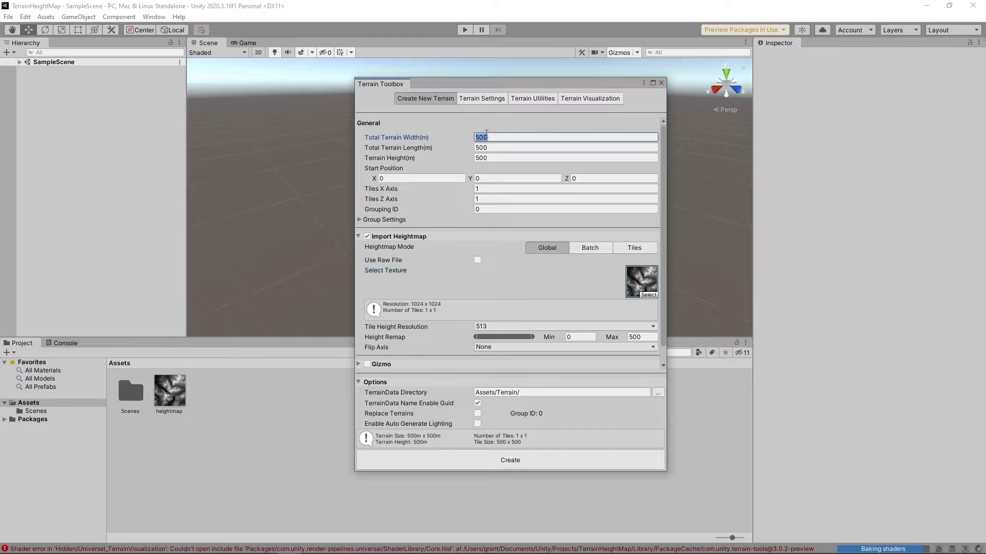
{"action": "type", "text": "18000"}
{"action": "key", "text": "Tab"}
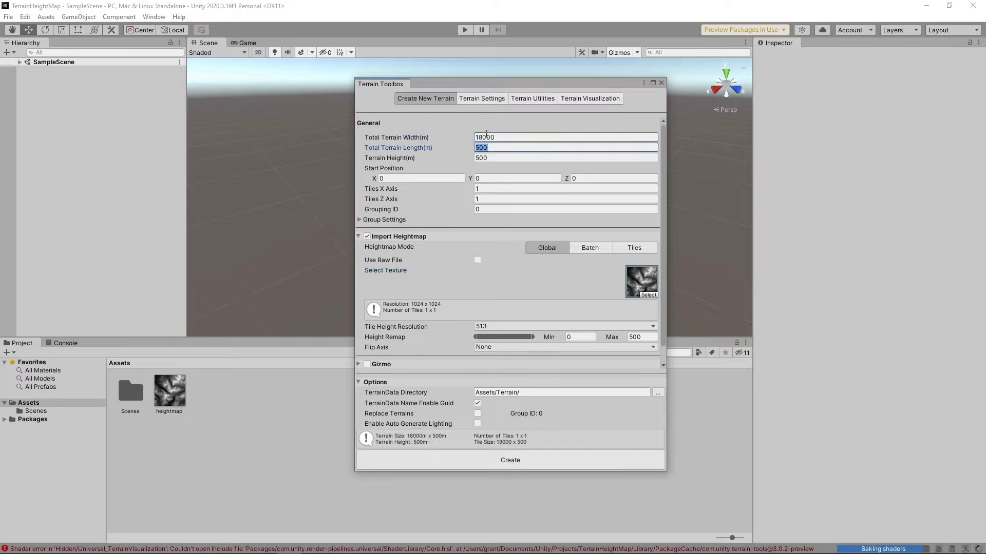
{"action": "type", "text": "18000"}
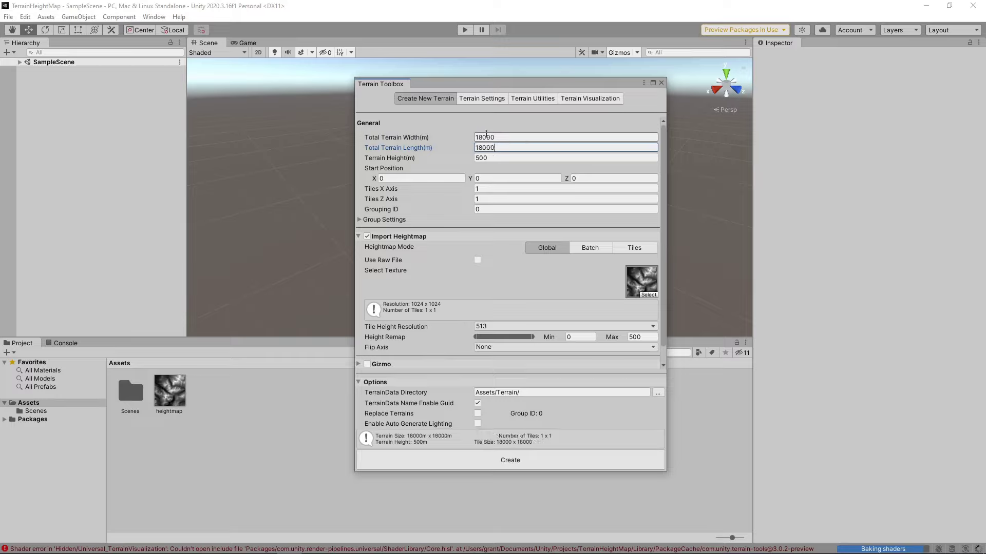
{"action": "left_click", "coordinate": [492, 159]}
{"action": "type", "text": "1061"}
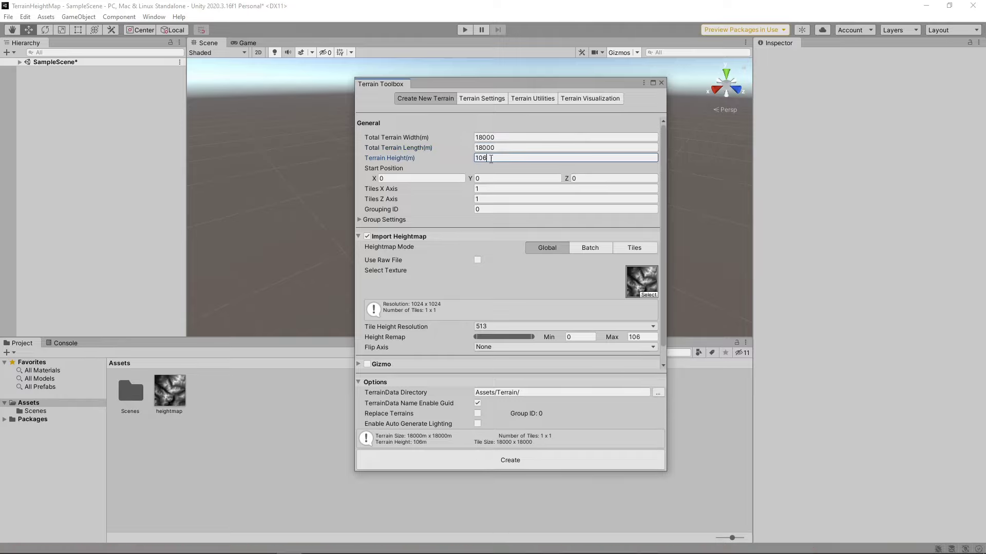
{"action": "left_click", "coordinate": [497, 458]}
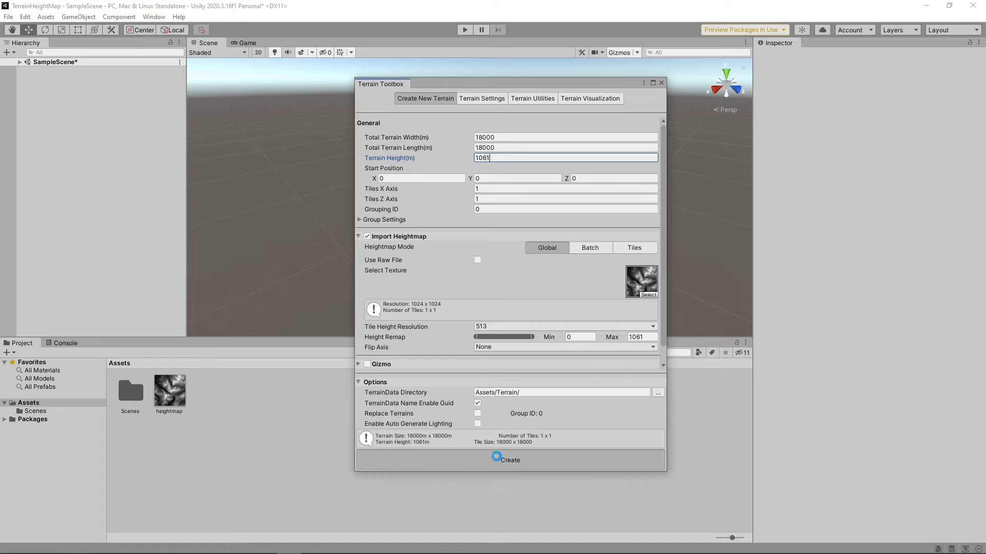
{"action": "left_click", "coordinate": [662, 83]}
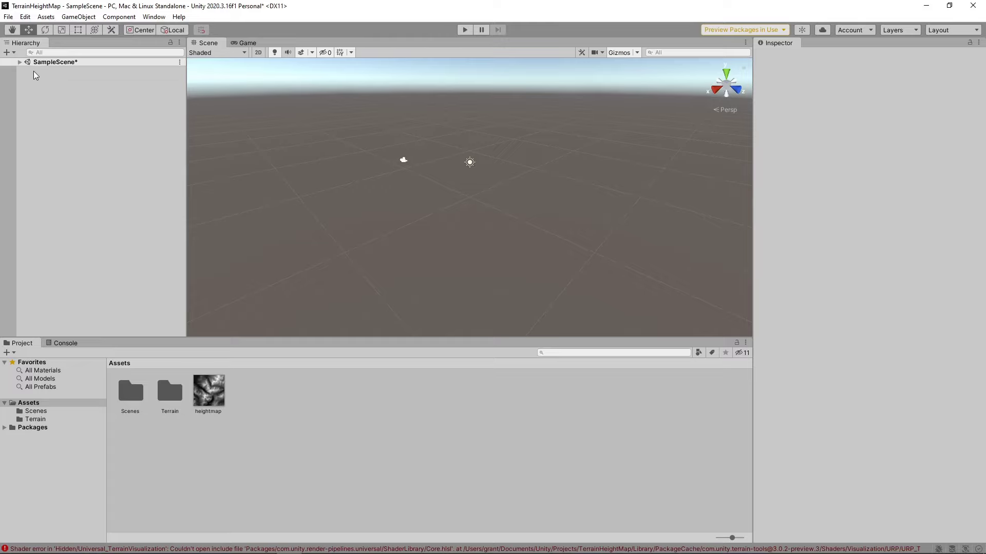
- Expand the sample scene's hierarchy and select the terrain inside TerrainGroup_0, viewing its relief up close
{"action": "left_click", "coordinate": [19, 62]}
{"action": "left_click", "coordinate": [51, 87]}
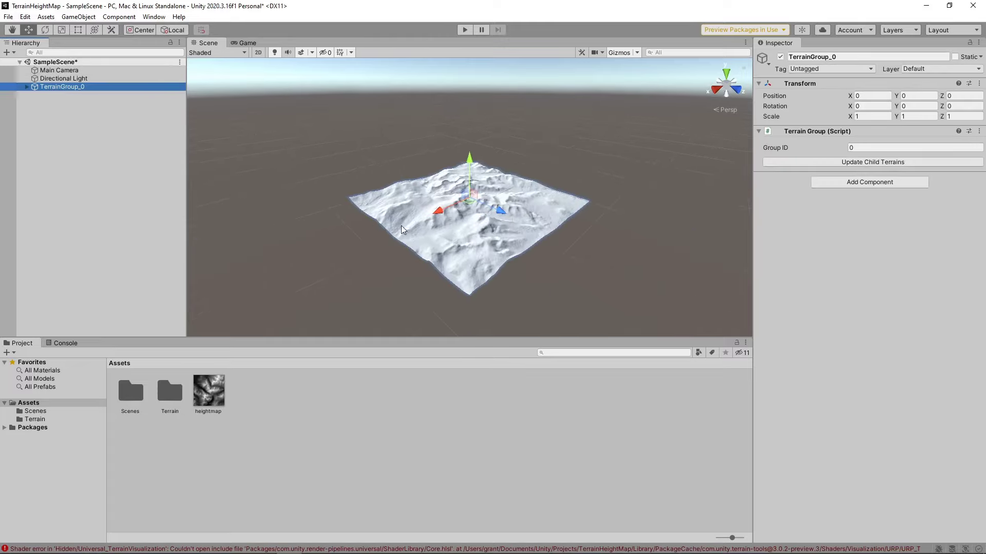
{"action": "left_click", "coordinate": [408, 228]}
{"action": "scroll", "coordinate": [435, 228], "scroll_direction": "up", "scroll_amount": 10}
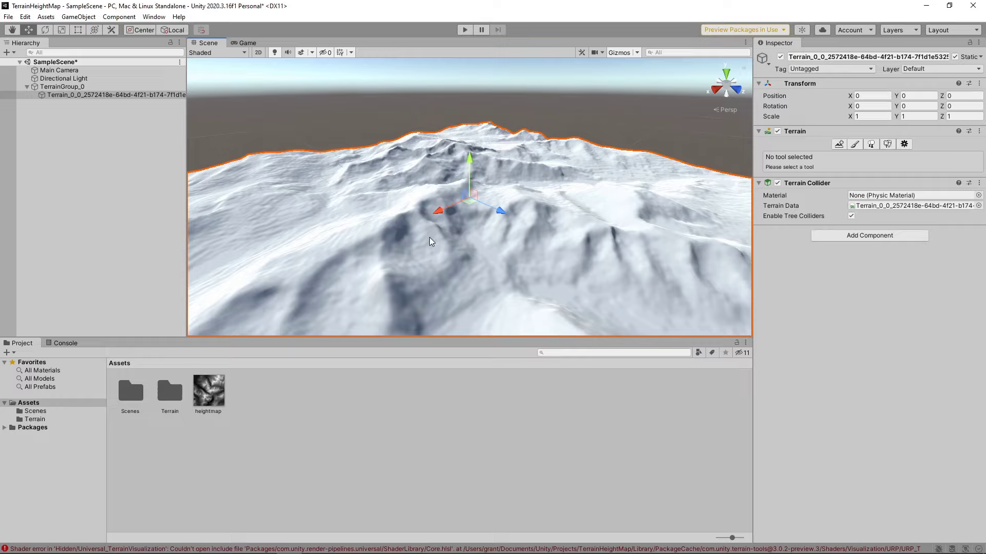
- Reopen the Terrain Toolbox and show the Terrain Edit utilities with their split options
{"action": "left_click", "coordinate": [155, 18]}
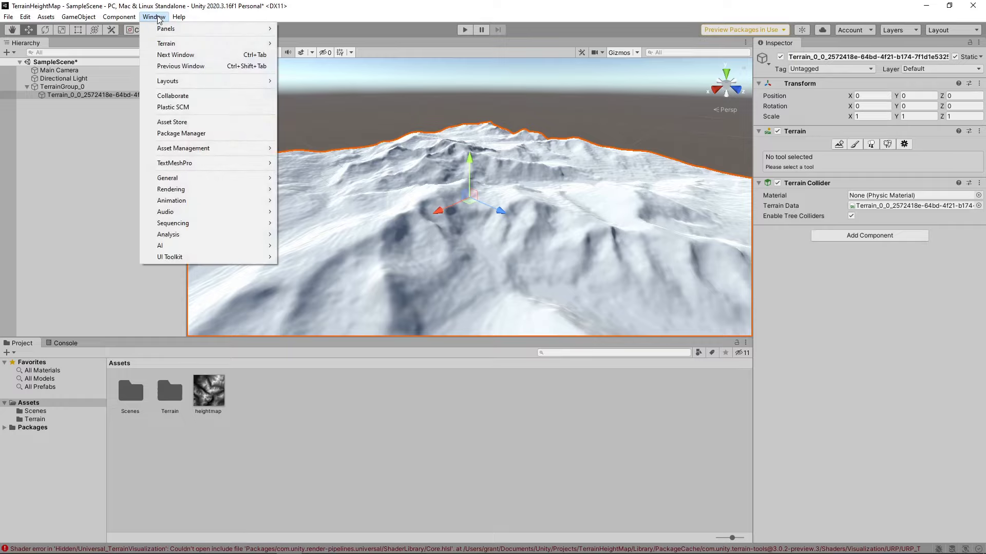
{"action": "mouse_move", "coordinate": [216, 44]}
{"action": "left_click", "coordinate": [279, 46]}
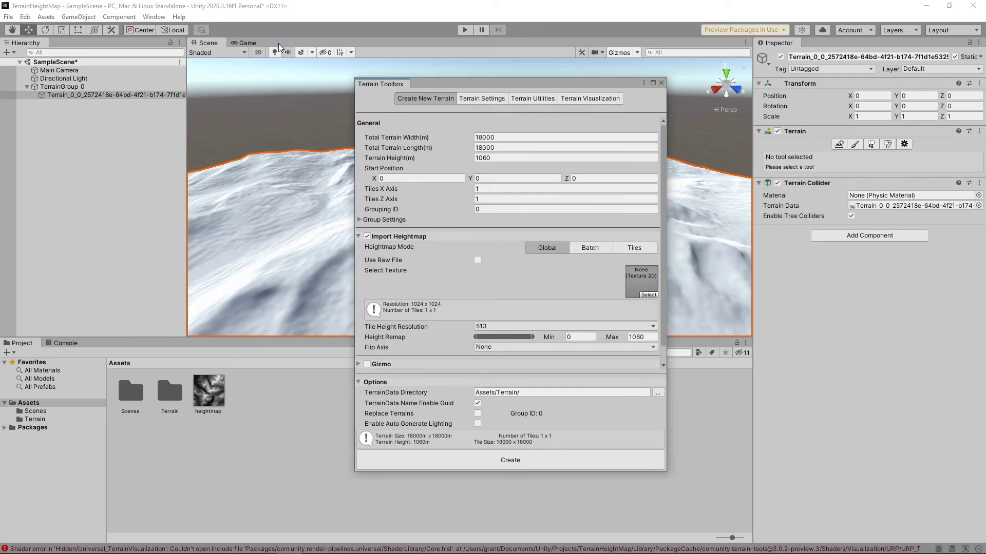
{"action": "left_click", "coordinate": [529, 99]}
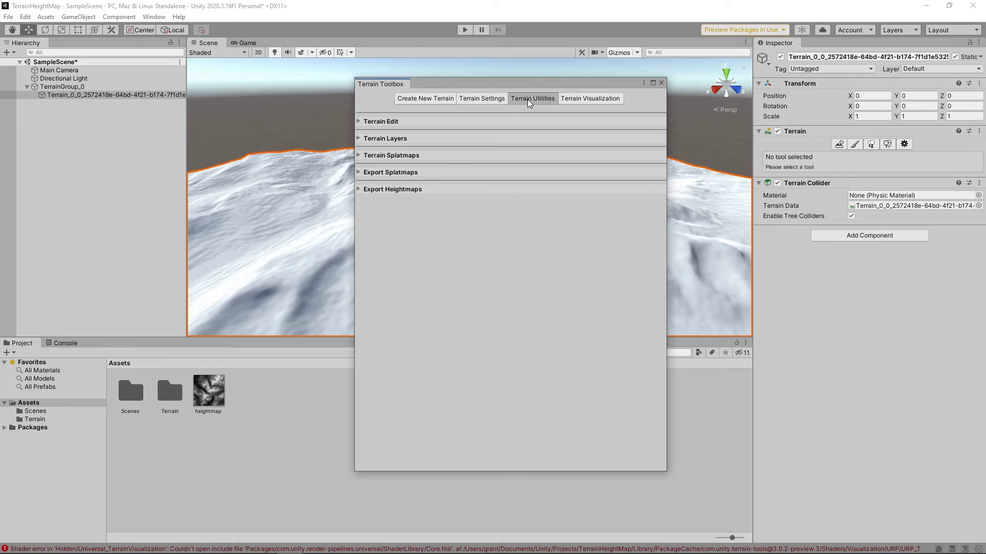
{"action": "left_click", "coordinate": [361, 123]}
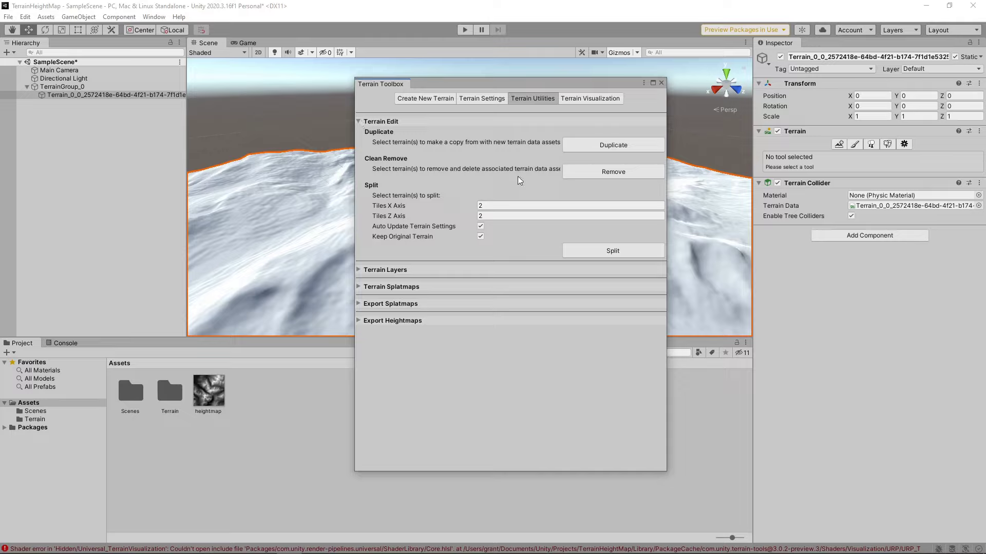
- Split the selected terrain into 16 tiles on X and 16 on Z without keeping the original, and close the toolbox
{"action": "left_click", "coordinate": [501, 205]}
{"action": "type", "text": "16"}
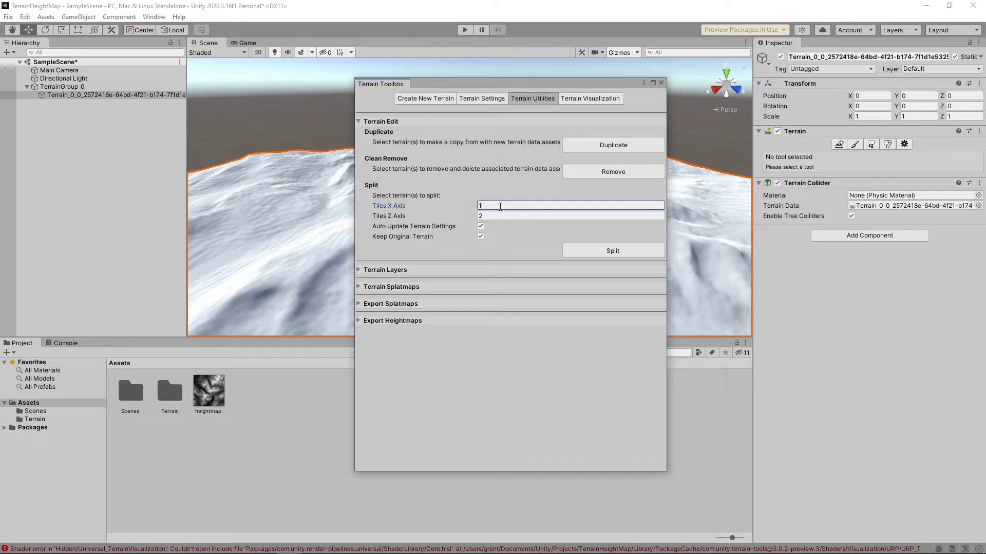
{"action": "key", "text": "Tab"}
{"action": "type", "text": "16"}
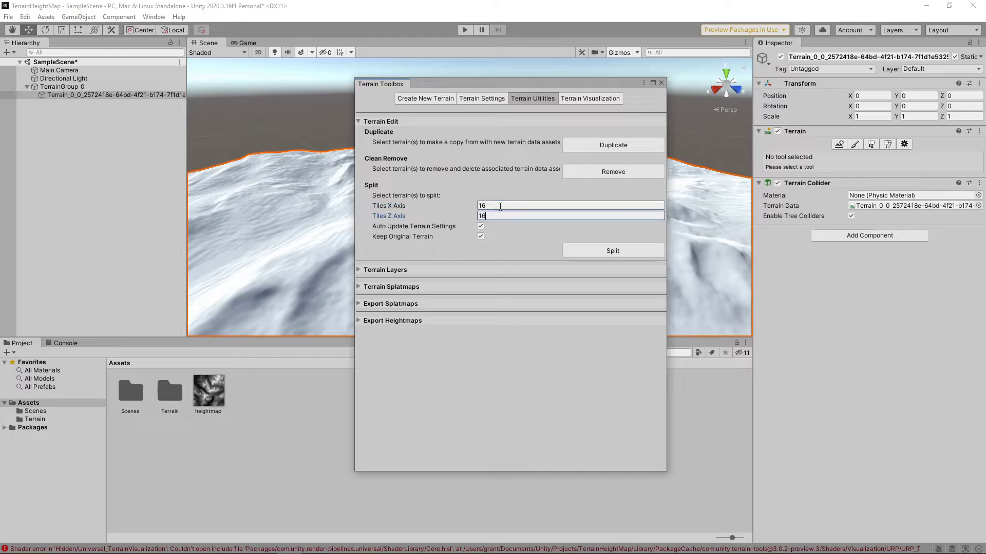
{"action": "left_click", "coordinate": [480, 237]}
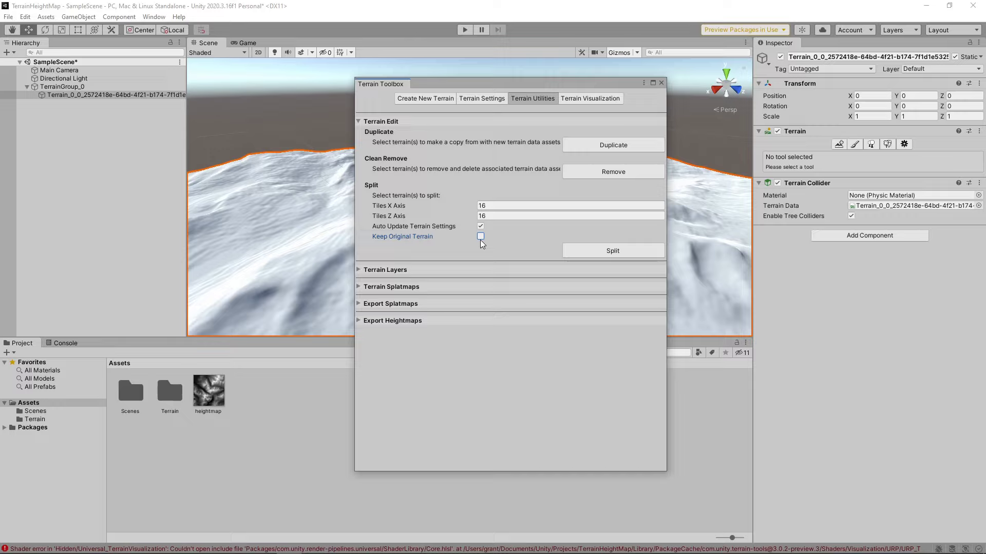
{"action": "left_click", "coordinate": [599, 257]}
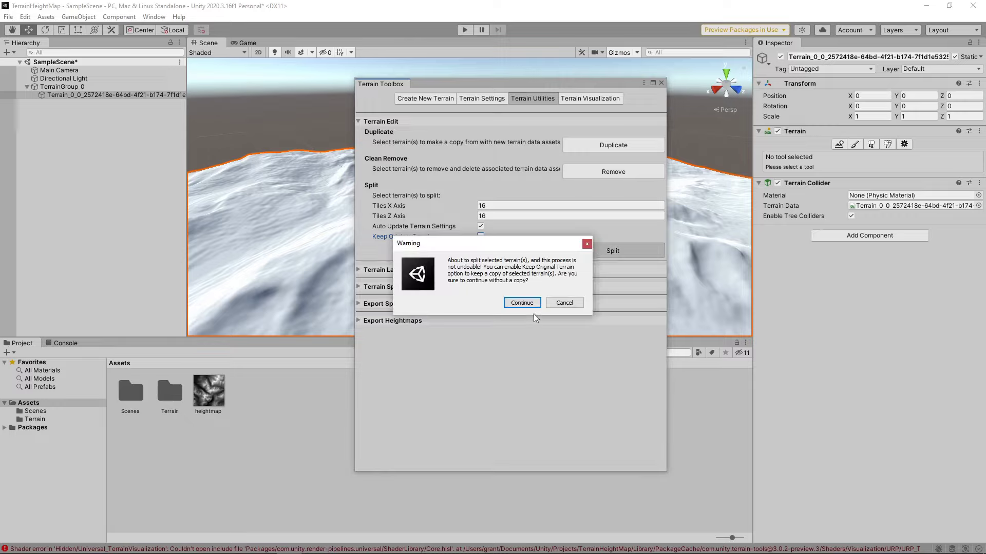
{"action": "left_click", "coordinate": [522, 303]}
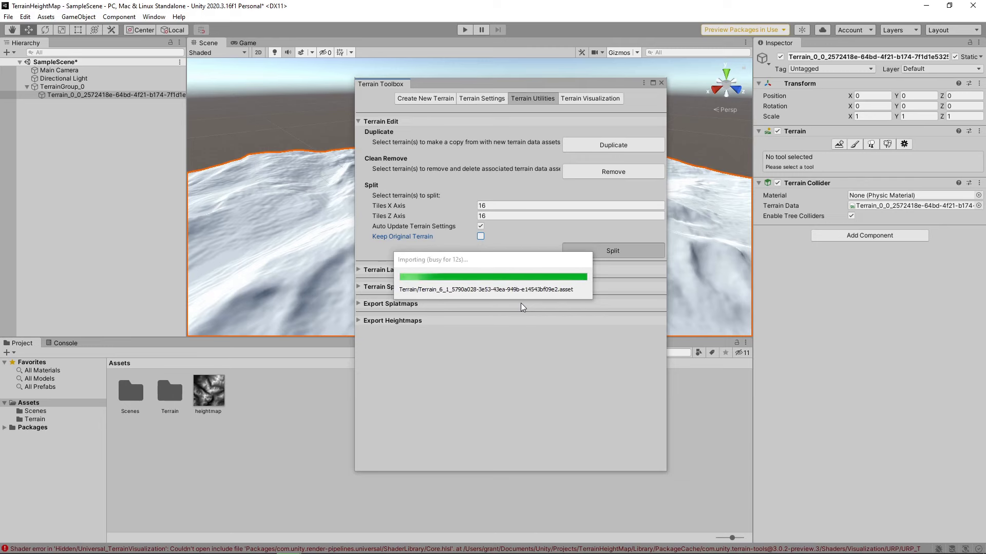
{"action": "left_click", "coordinate": [662, 83]}
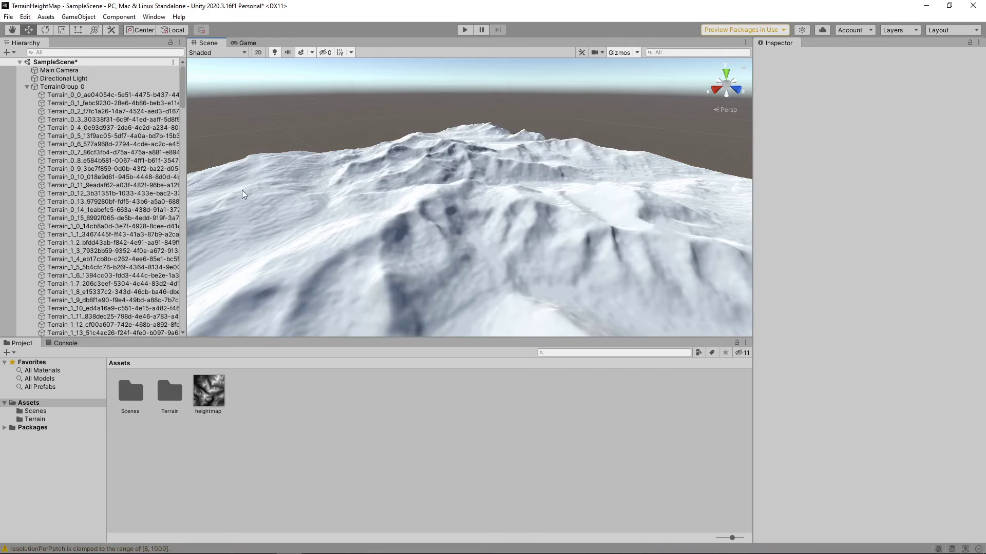
- Examine the split result by browsing the tile list, selecting individual tiles in the scene and viewing the whole terrain
{"action": "scroll", "coordinate": [131, 129], "scroll_direction": "down", "scroll_amount": 15}
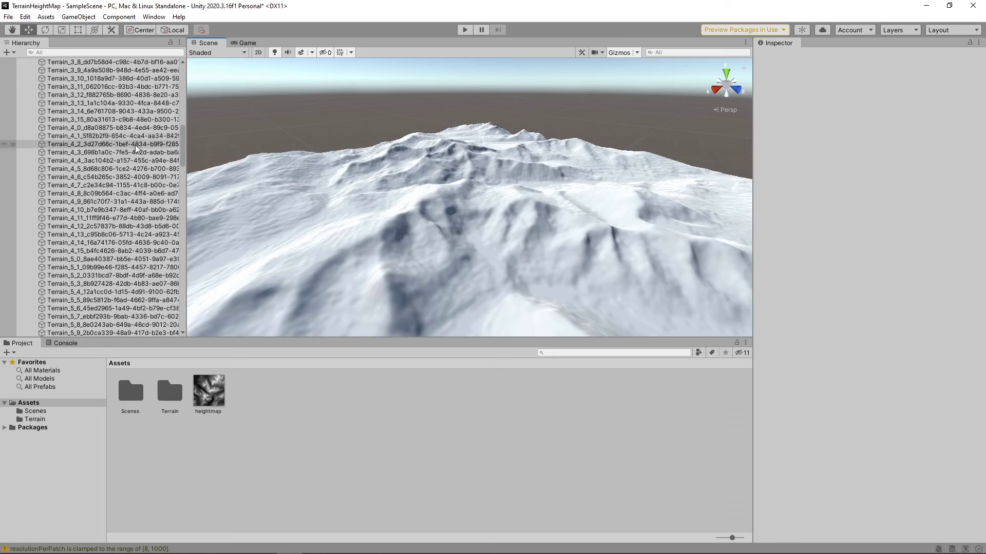
{"action": "left_click", "coordinate": [221, 200]}
{"action": "left_click", "coordinate": [341, 240]}
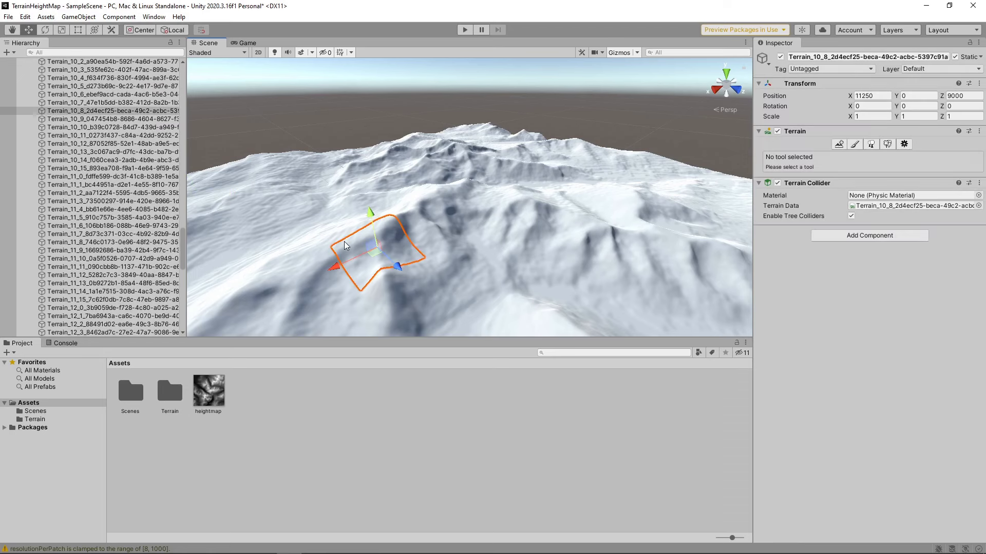
{"action": "left_click", "coordinate": [492, 241]}
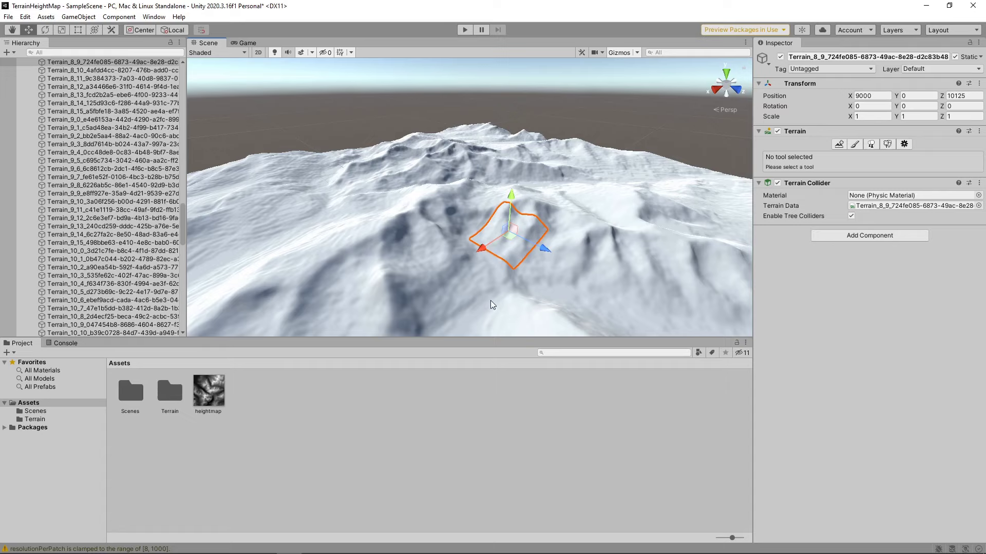
{"action": "left_click", "coordinate": [477, 294]}
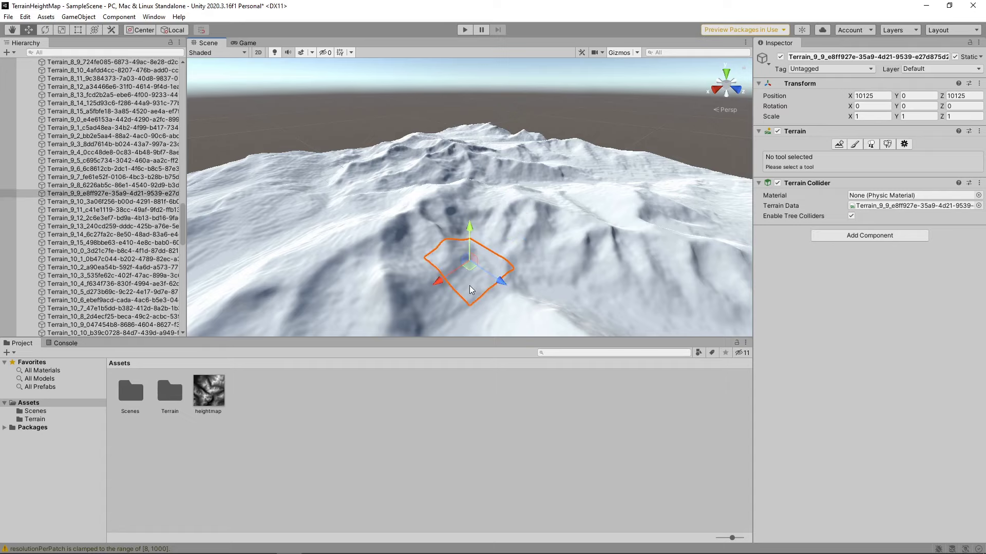
{"action": "scroll", "coordinate": [469, 285], "scroll_direction": "down", "scroll_amount": 10}
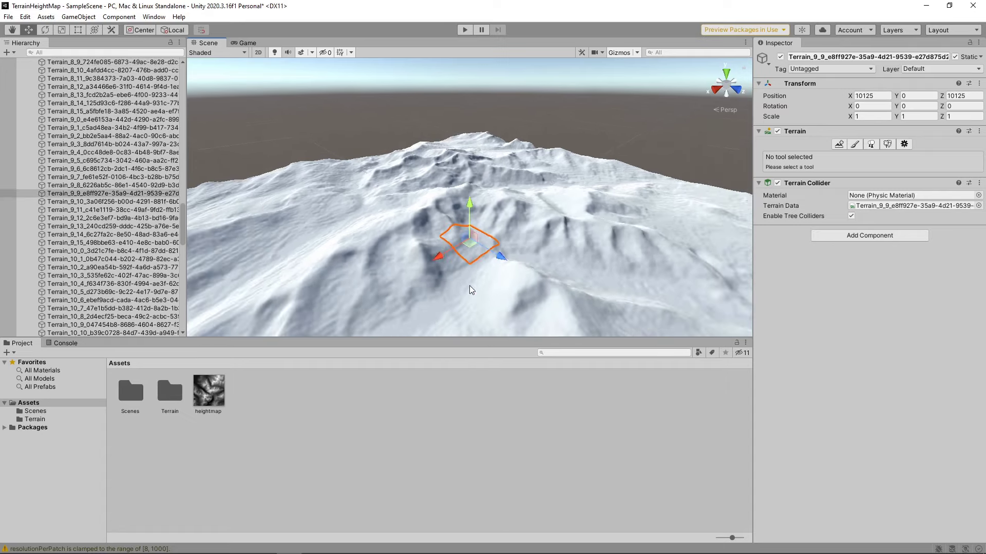
{"action": "scroll", "coordinate": [469, 285], "scroll_direction": "down", "scroll_amount": 2}
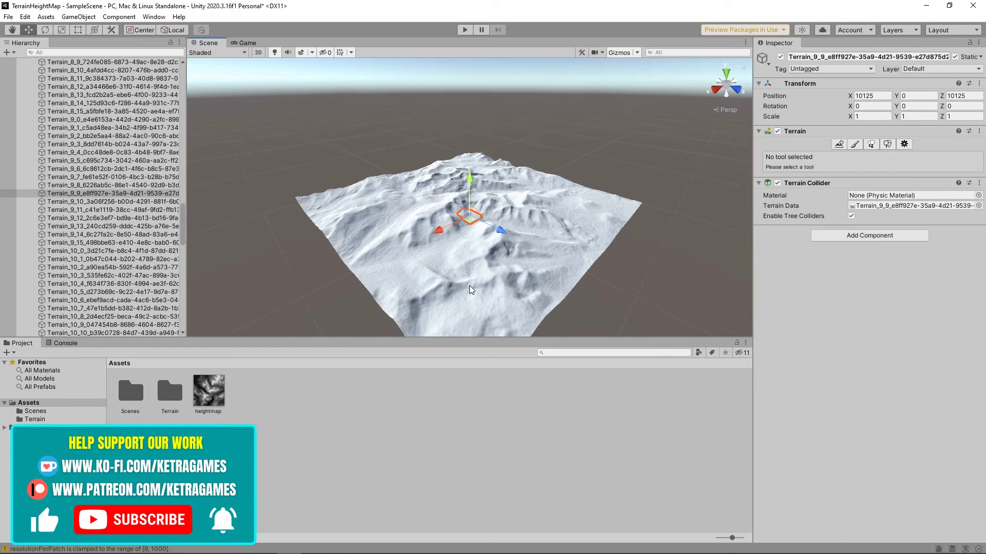
{"action": "scroll", "coordinate": [469, 290], "scroll_direction": "down", "scroll_amount": 1}
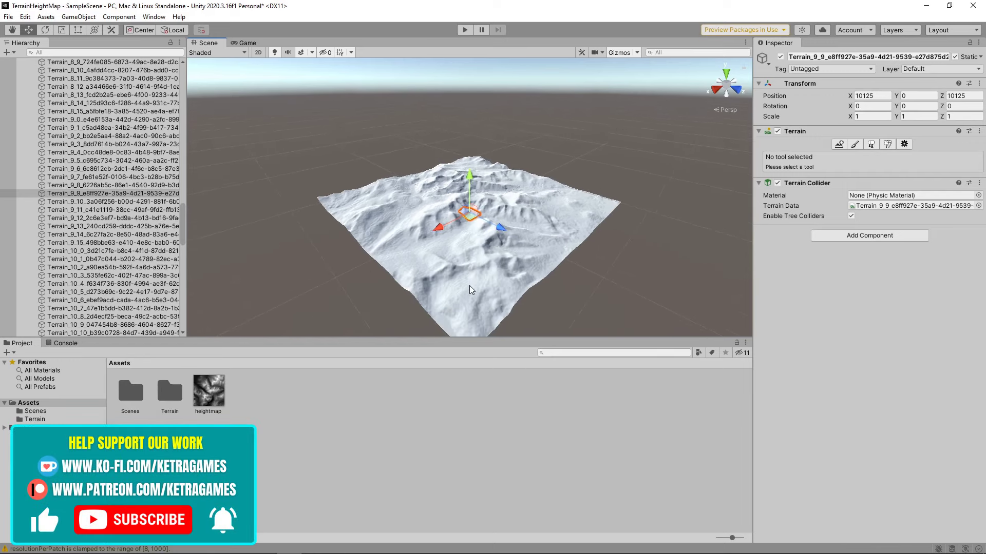